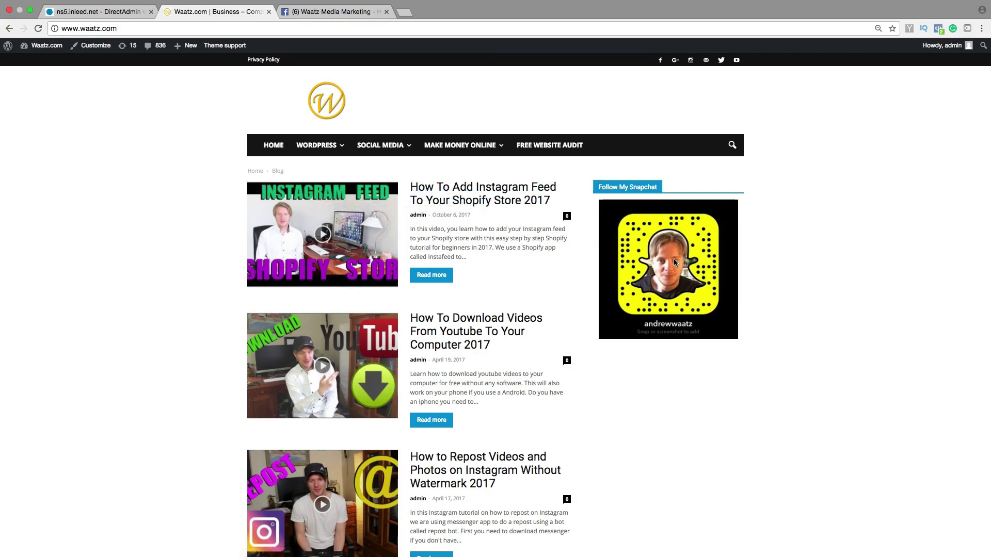
# Step: From the dashboard's Plugins > Add New page, search for 'Facebook Page Plugin'
pyautogui.click(43, 49)
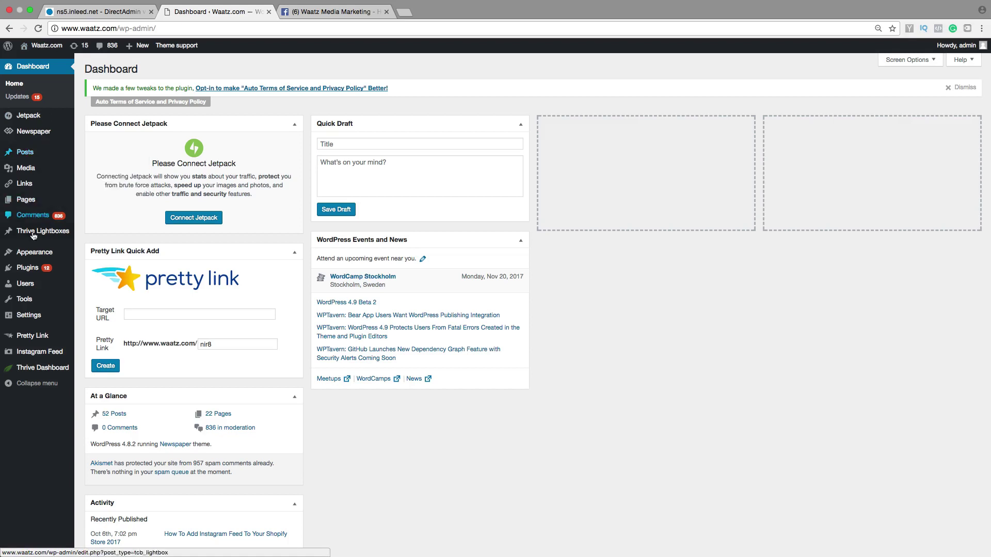
pyautogui.moveTo(30, 270)
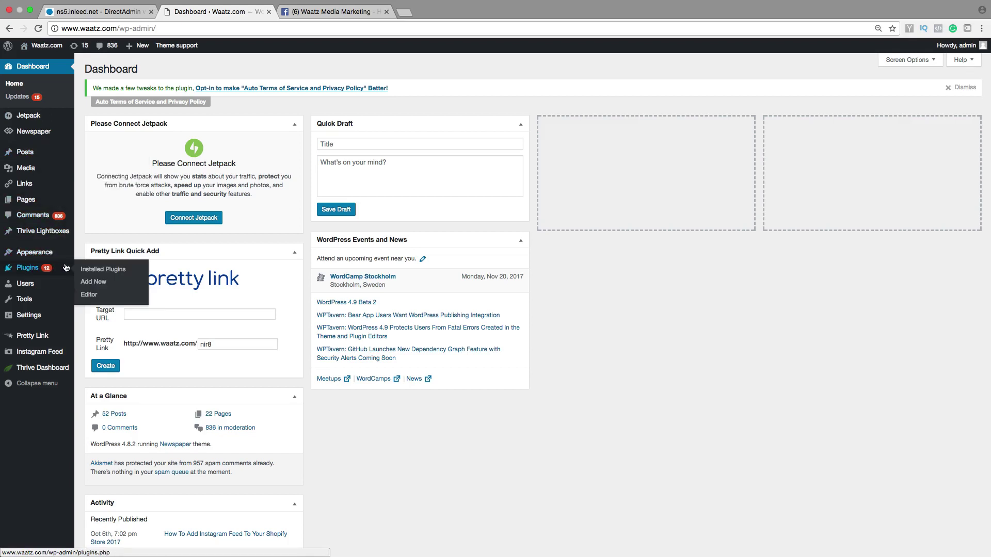
pyautogui.click(95, 285)
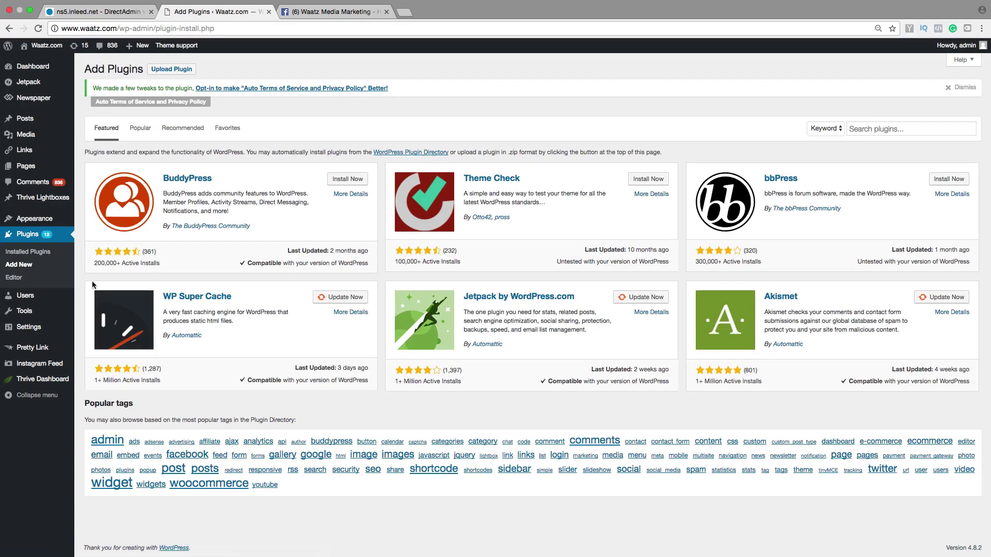
pyautogui.click(852, 130)
pyautogui.rightClick(853, 130)
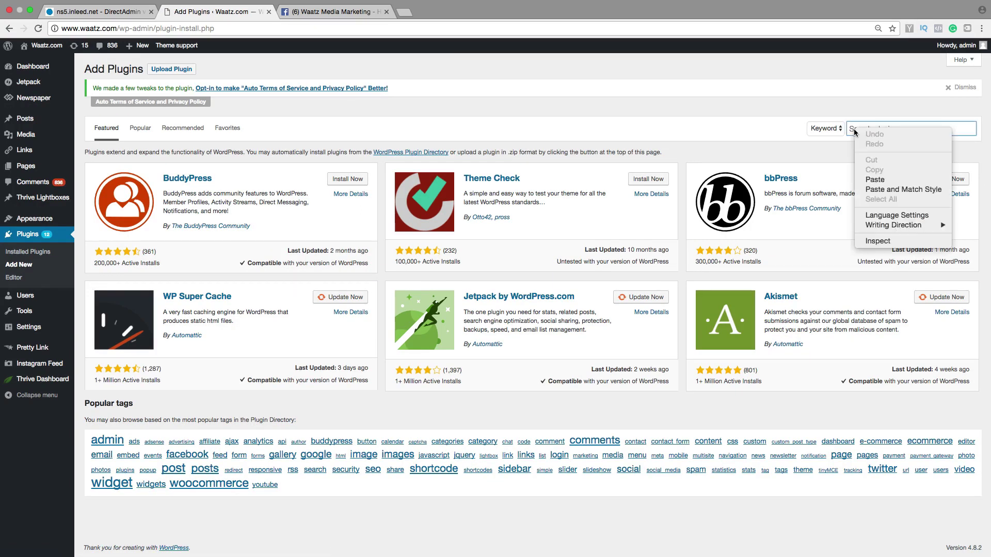
pyautogui.click(875, 179)
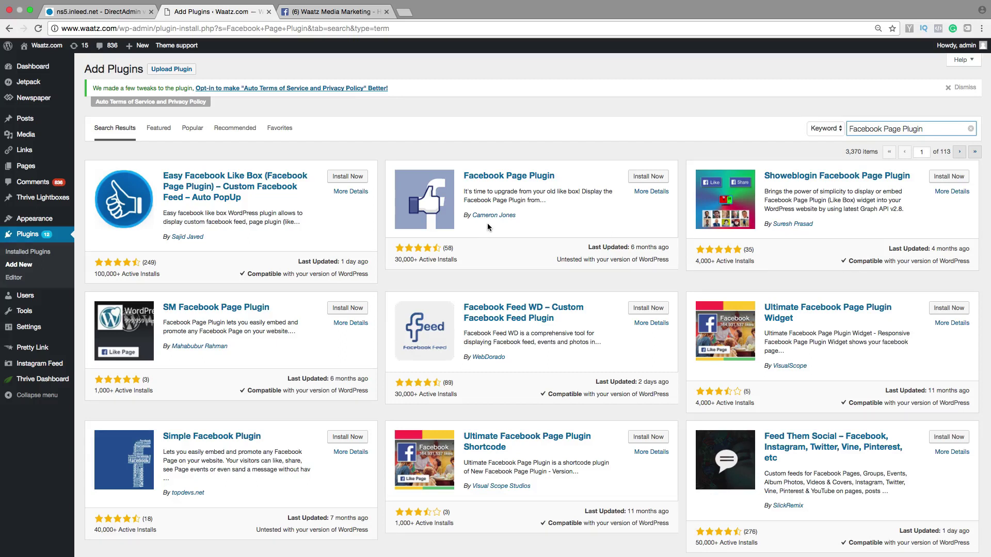
# Step: Install and activate Facebook Page Plugin, then go to the Widgets page
pyautogui.click(646, 176)
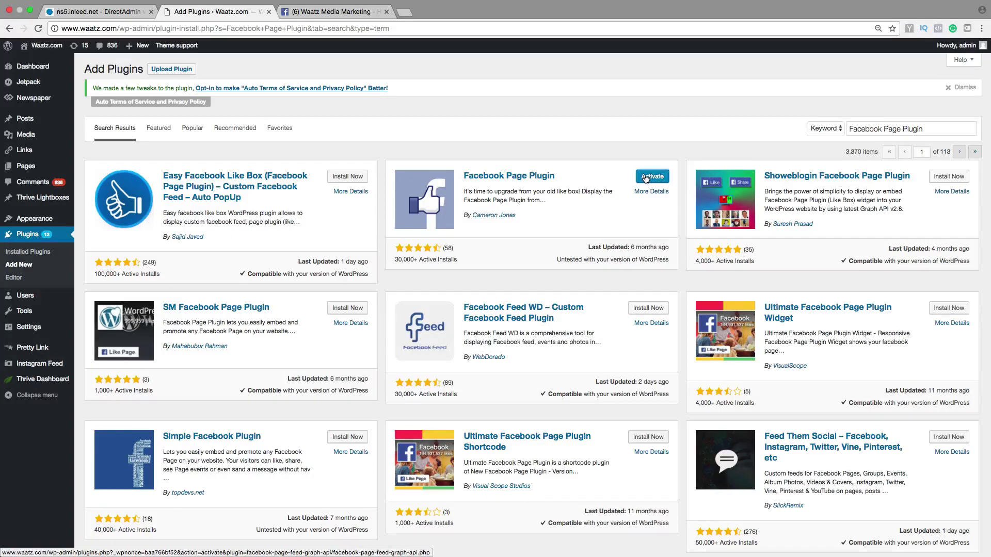
pyautogui.click(654, 178)
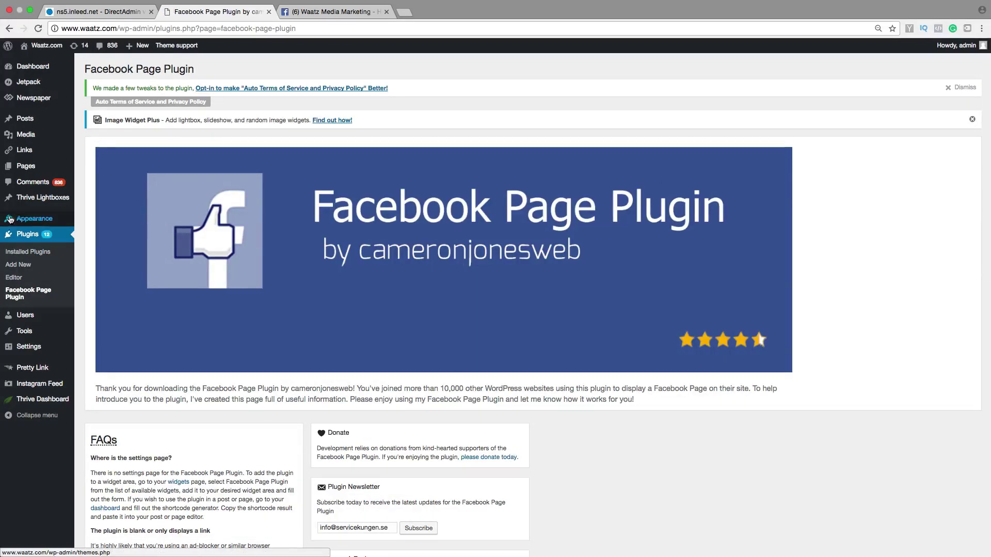
pyautogui.moveTo(45, 219)
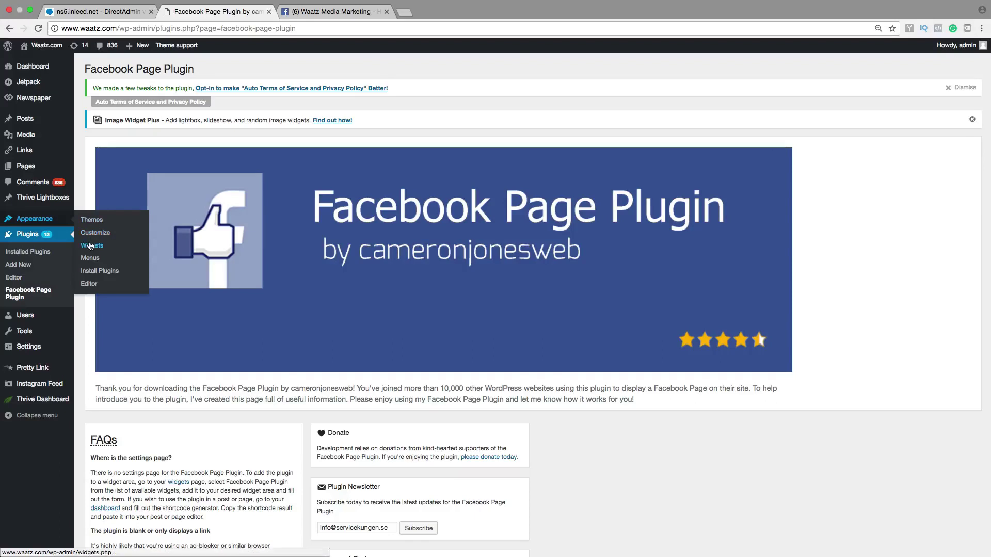
pyautogui.click(90, 246)
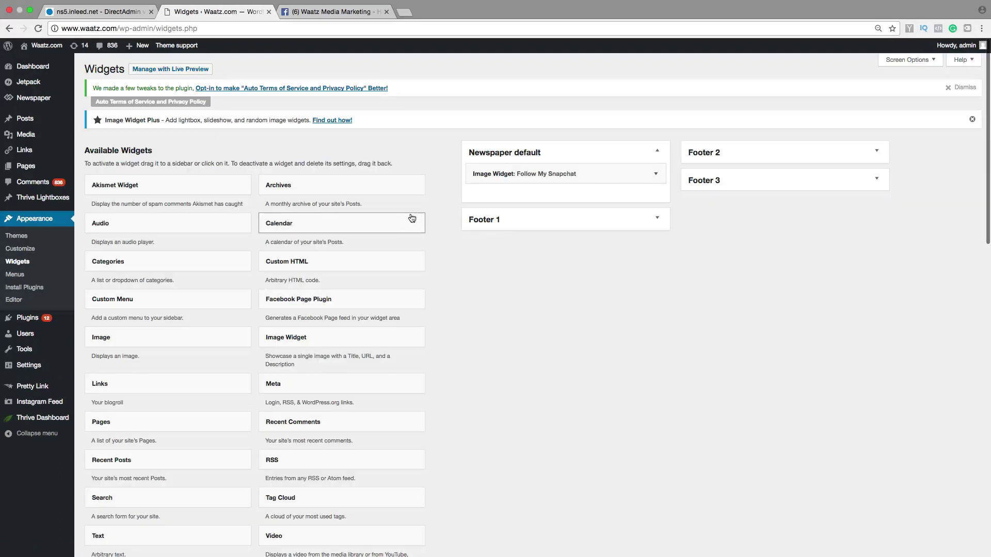
# Step: Add a Facebook Page Plugin widget to Newspaper default and title it 'Facebook'
pyautogui.click(295, 304)
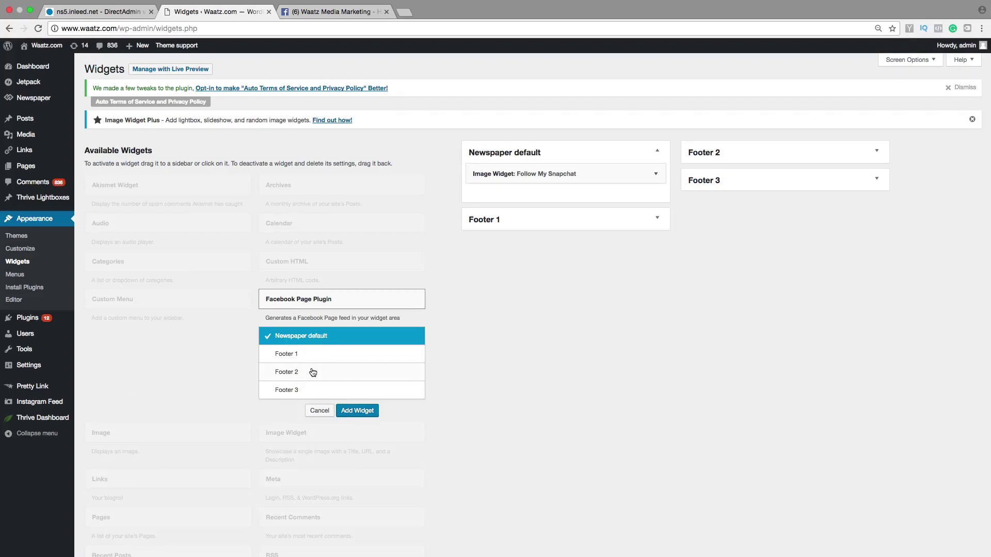
pyautogui.click(352, 412)
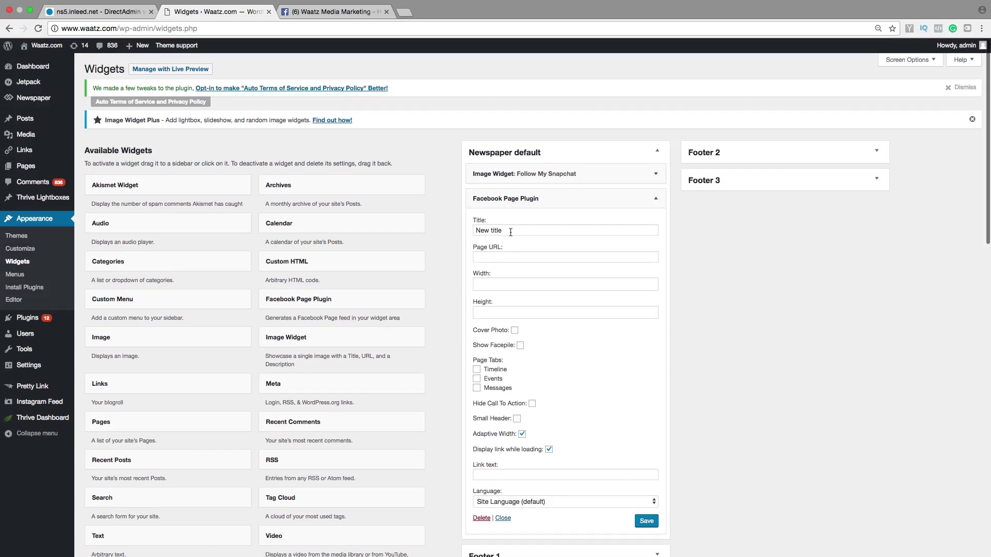
pyautogui.moveTo(511, 231); pyautogui.dragTo(443, 234)
pyautogui.press('BackSpace')
pyautogui.write('F')
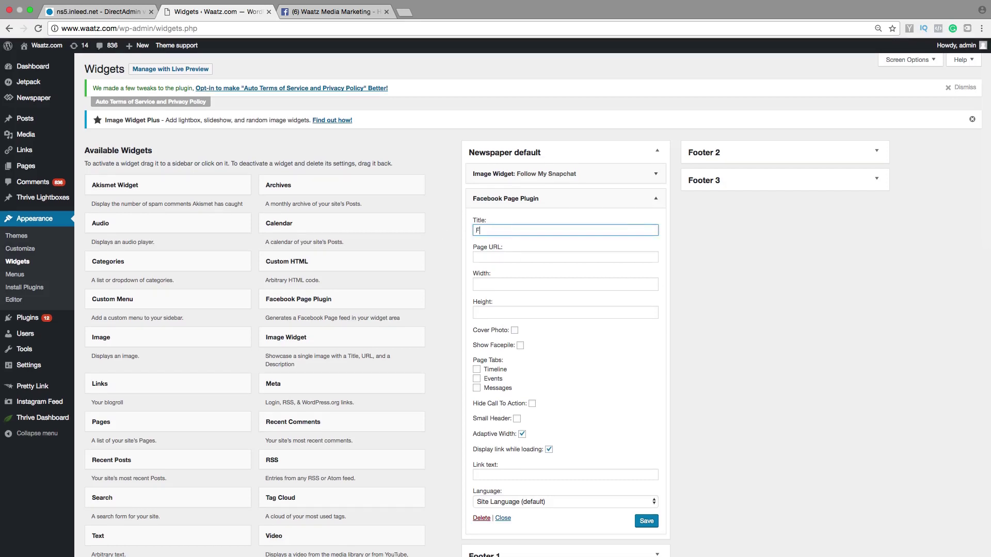
pyautogui.write('acebook')
# Step: Copy the Waatz Media Marketing Facebook page address from the other tab
pyautogui.click(315, 11)
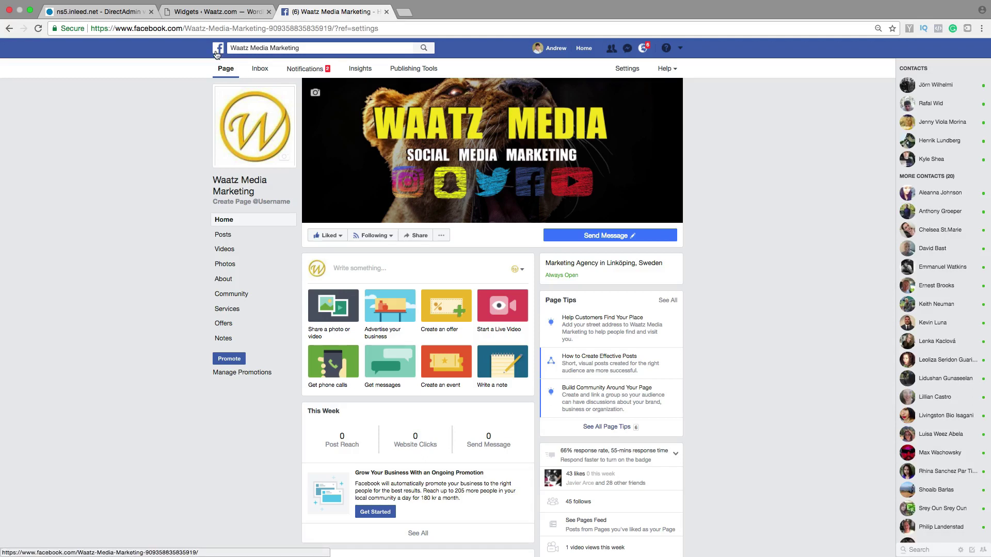
pyautogui.click(212, 28)
pyautogui.hotkey('ctrl', 'c')
pyautogui.rightClick(211, 28)
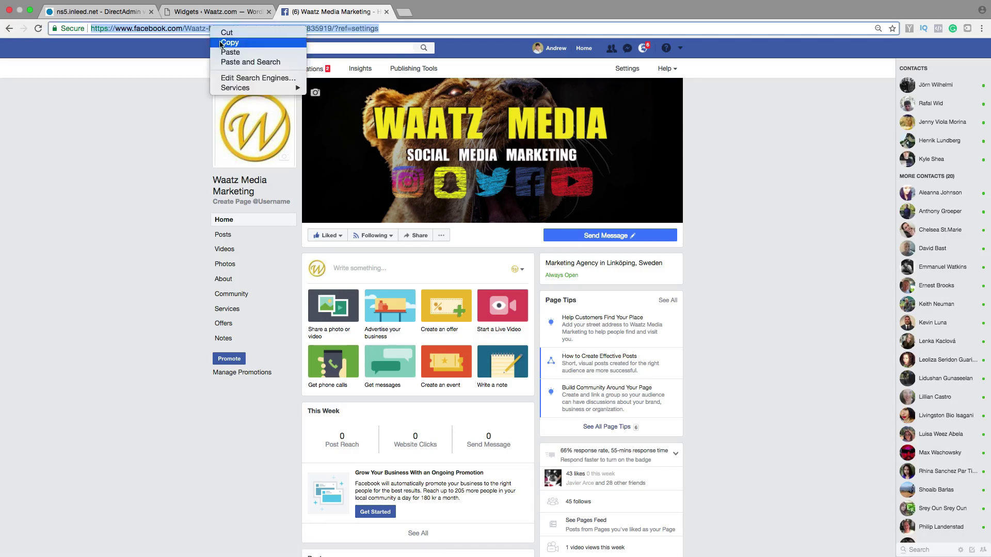
pyautogui.click(222, 43)
pyautogui.click(201, 13)
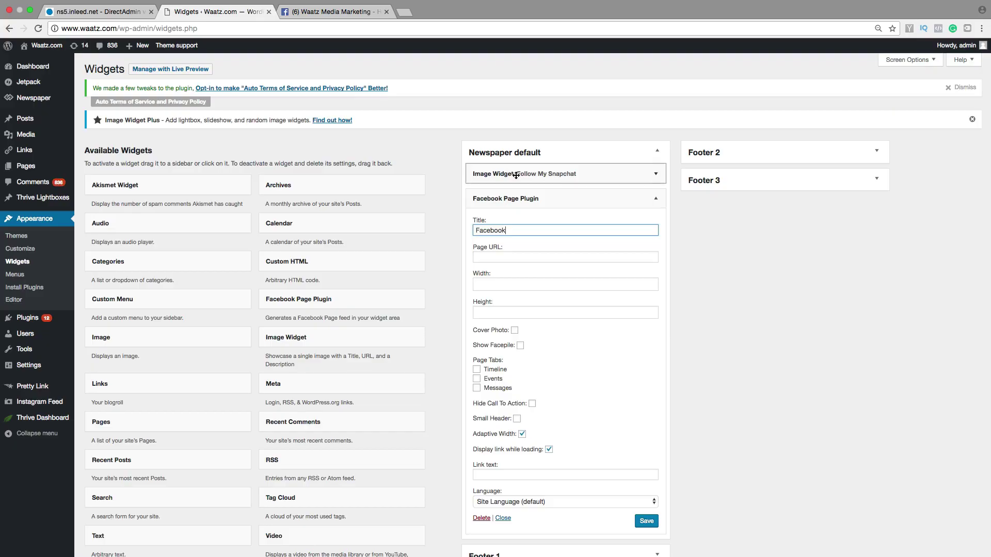
# Step: Paste the copied Facebook page address as Page URL and set the height to 600
pyautogui.rightClick(491, 256)
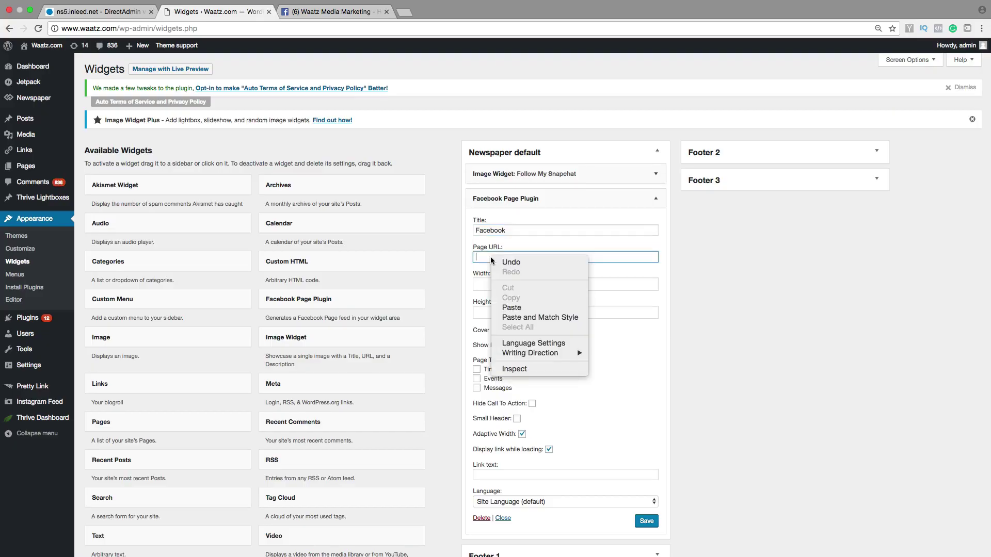
pyautogui.click(511, 308)
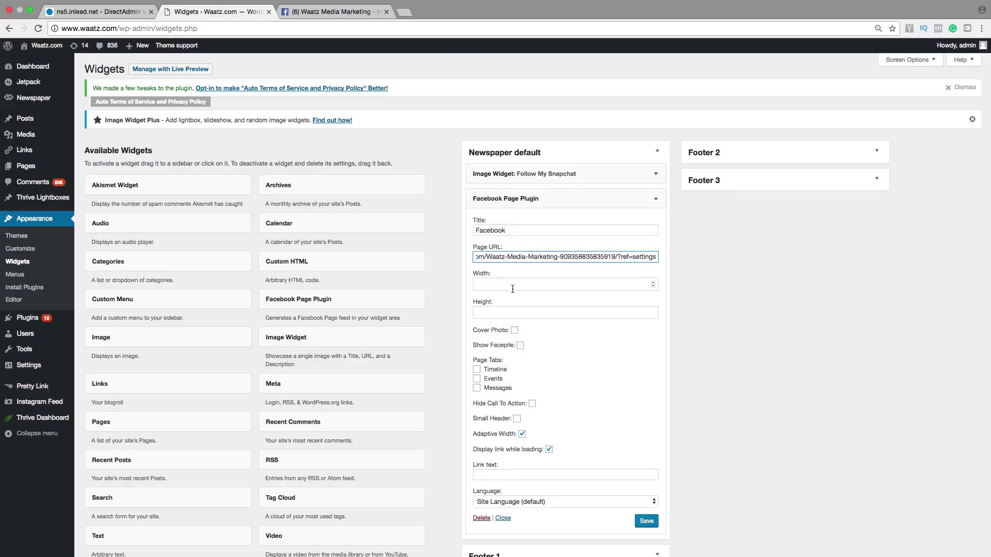
pyautogui.scroll(-2, 513, 289)
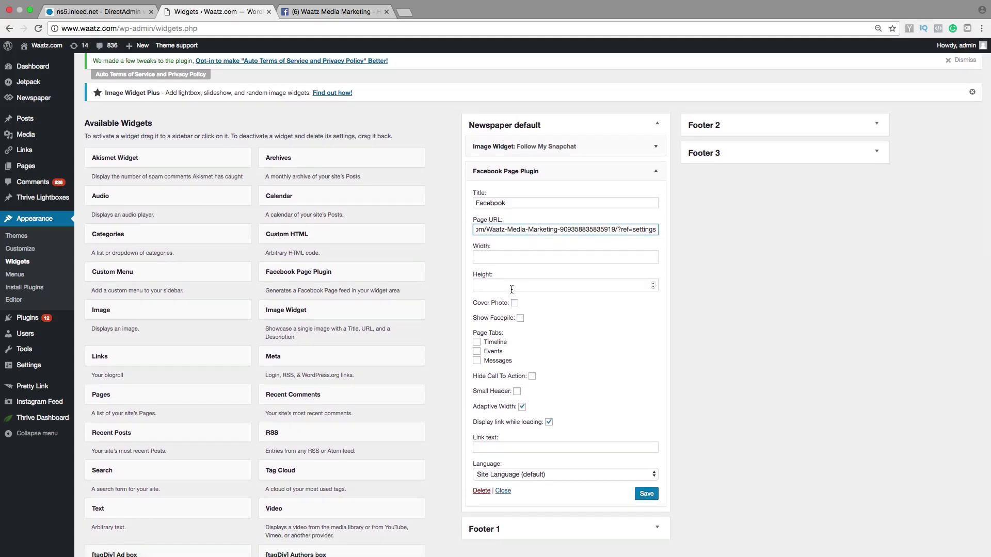
pyautogui.click(498, 287)
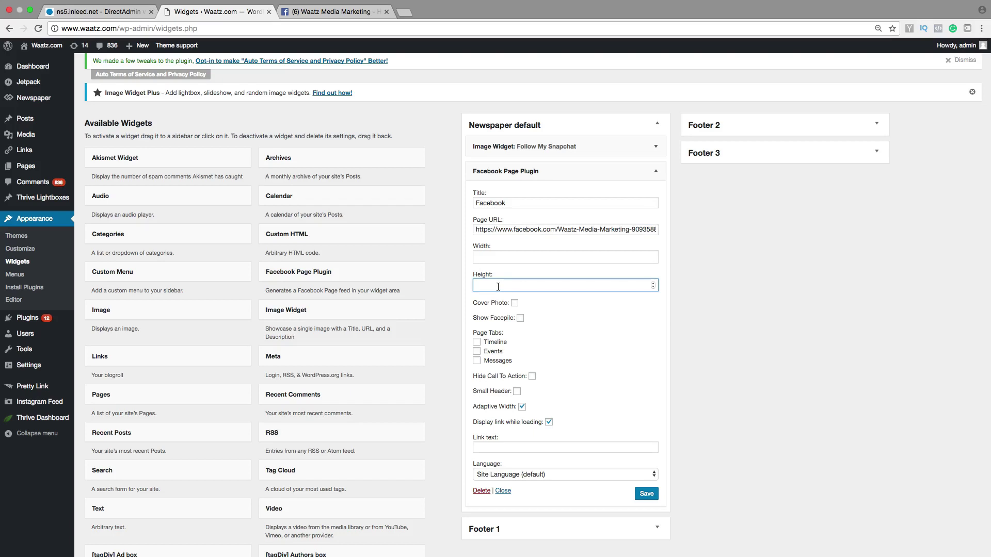
pyautogui.write('600')
# Step: Enable the cover photo and the Timeline, Events and Messages tabs
pyautogui.click(514, 304)
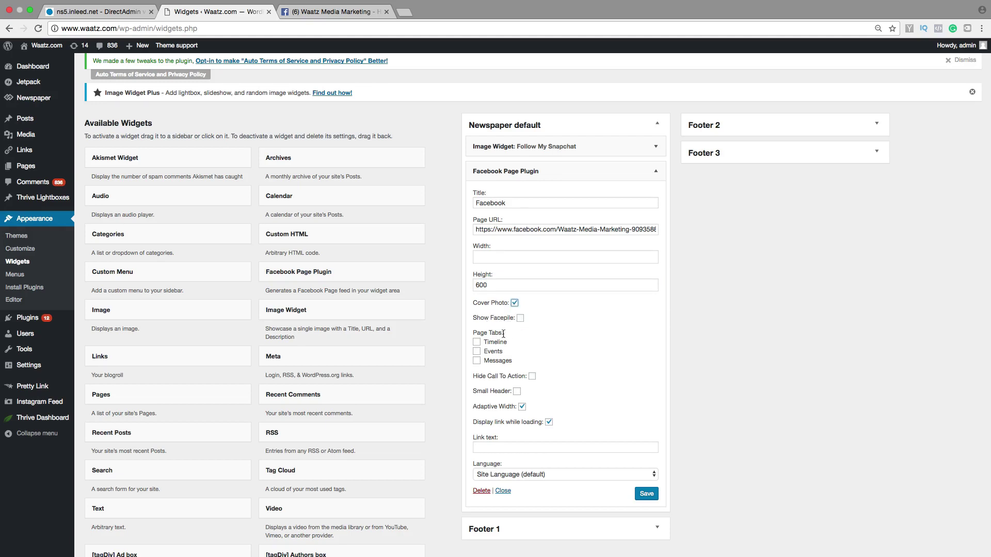
pyautogui.click(477, 343)
pyautogui.click(477, 352)
pyautogui.click(476, 361)
pyautogui.click(491, 474)
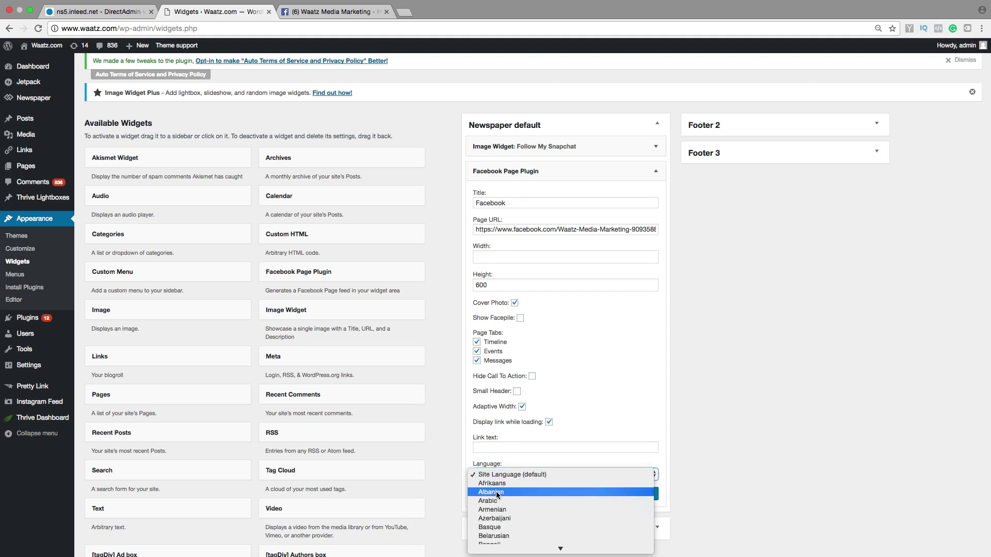
# Step: Set the widget language to English (US) and save the widget
pyautogui.scroll(-2, 497, 491)
pyautogui.scroll(-10, 496, 495)
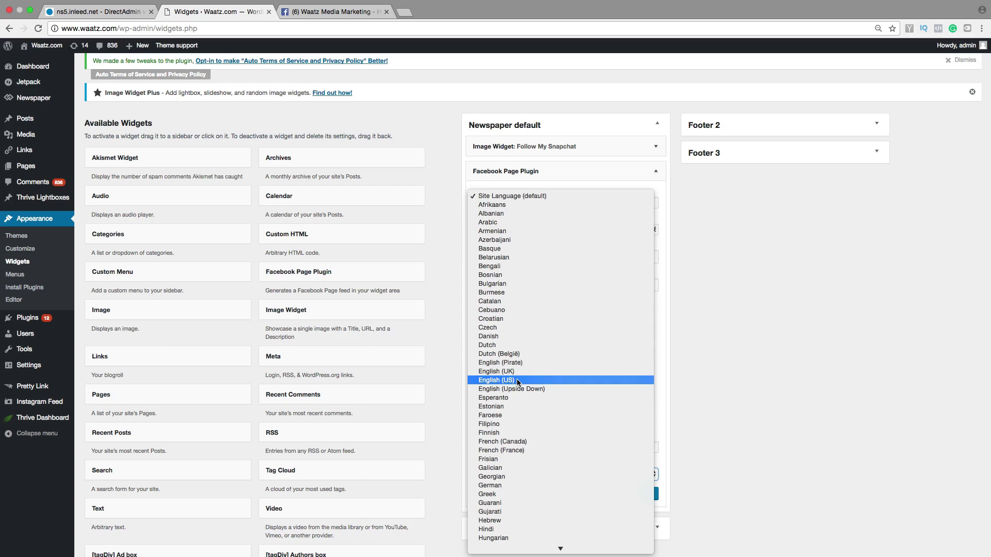
pyautogui.click(518, 380)
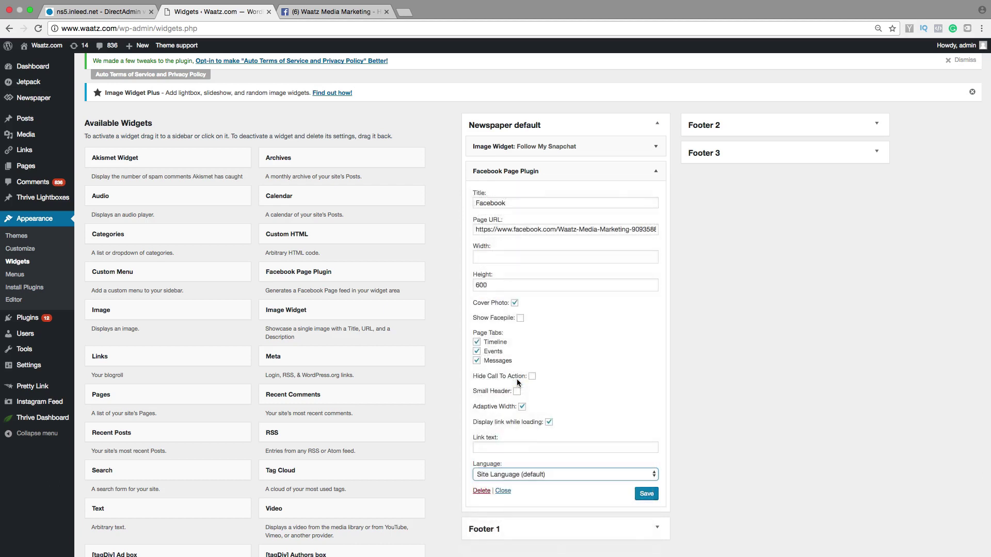
pyautogui.scroll(-1, 514, 379)
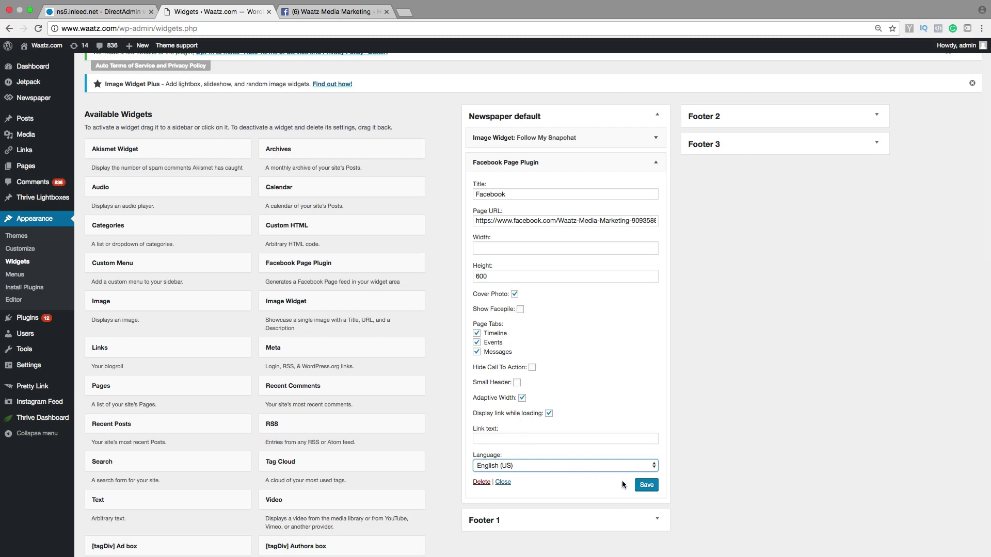
pyautogui.click(648, 487)
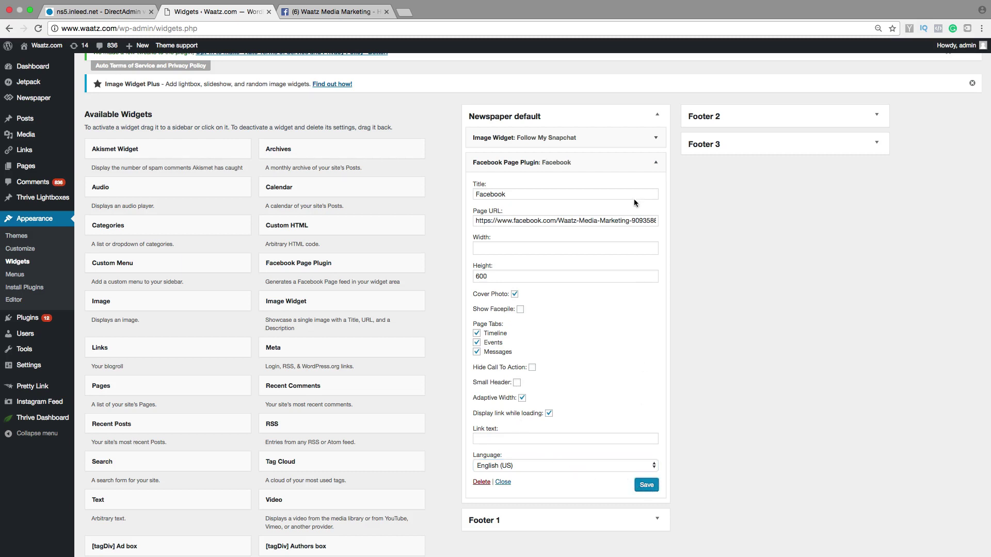
# Step: Collapse the Facebook widget, move it above the Image Widget, and open Waatz.com
pyautogui.click(655, 164)
pyautogui.moveTo(571, 162); pyautogui.dragTo(572, 137)
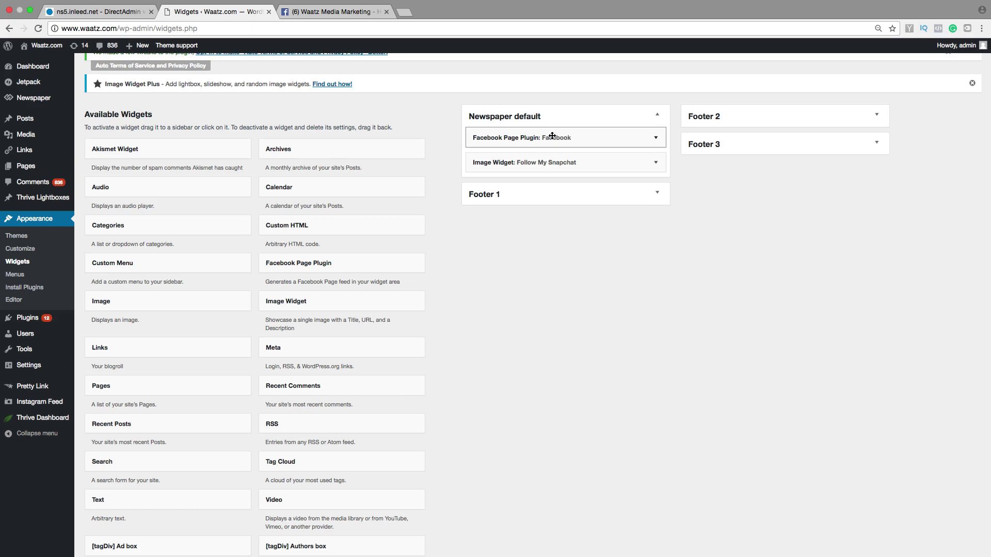
pyautogui.click(44, 49)
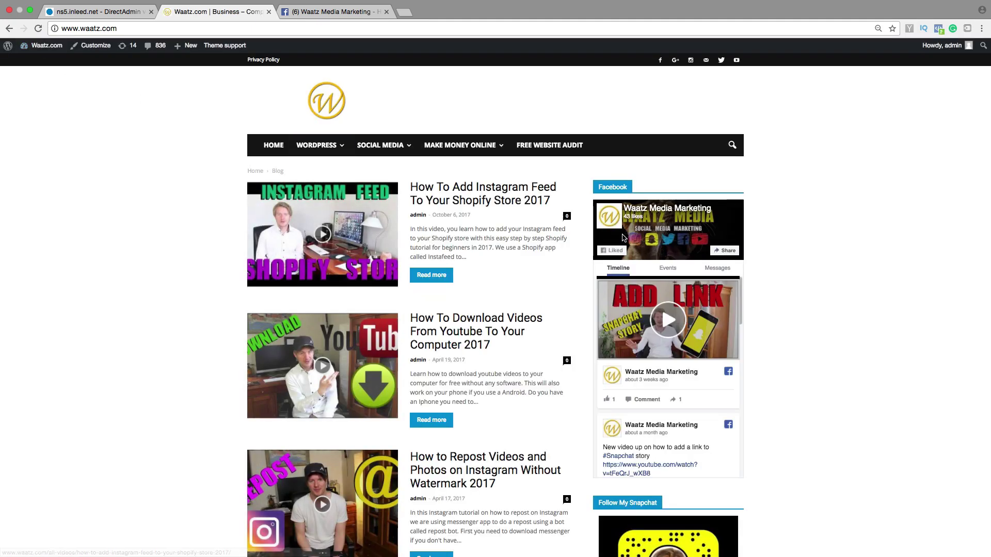
# Step: Scroll through the Waatz Media Marketing feed's recent posts in the sidebar
pyautogui.scroll(-1, 687, 205)
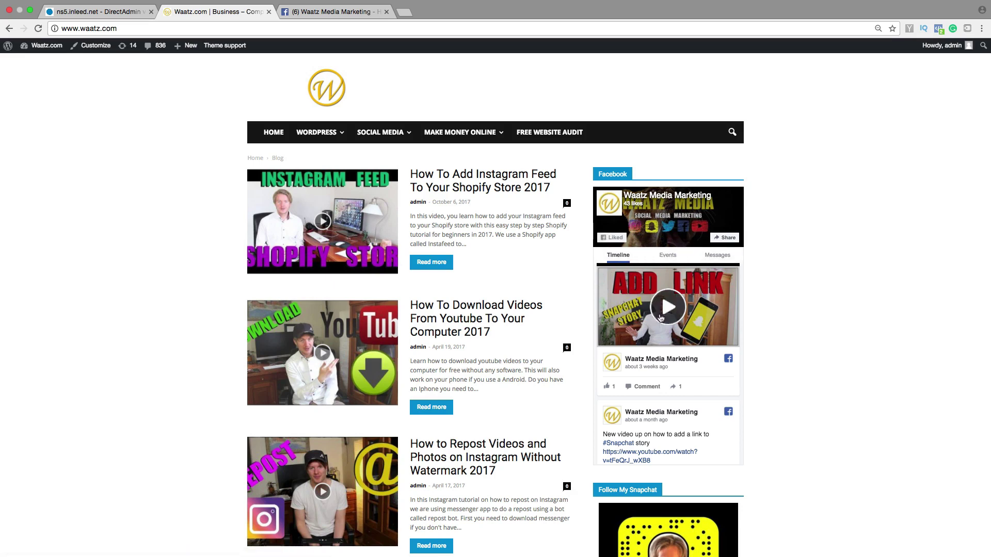
pyautogui.scroll(-2, 656, 330)
pyautogui.scroll(-3, 657, 329)
pyautogui.scroll(5, 656, 329)
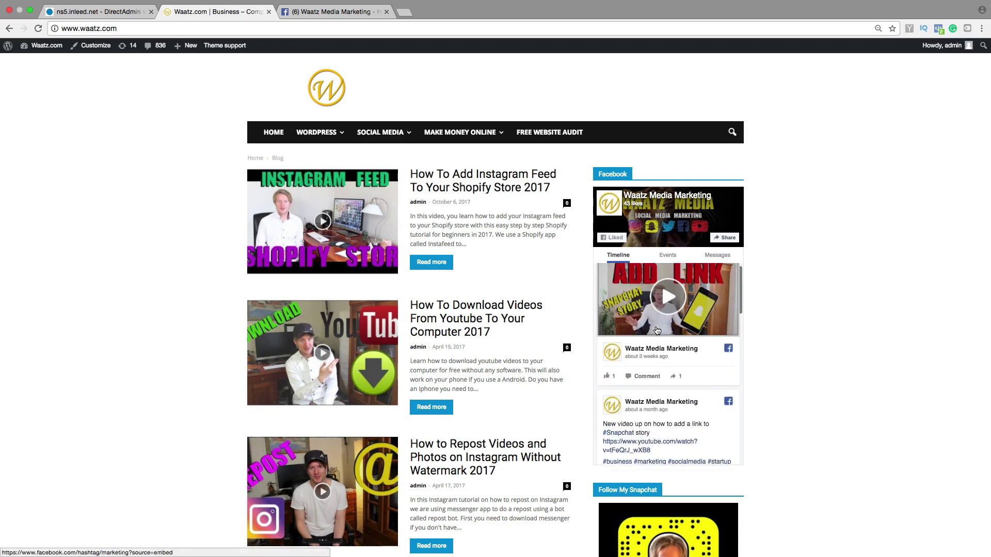
pyautogui.scroll(-3, 656, 330)
pyautogui.scroll(4, 657, 331)
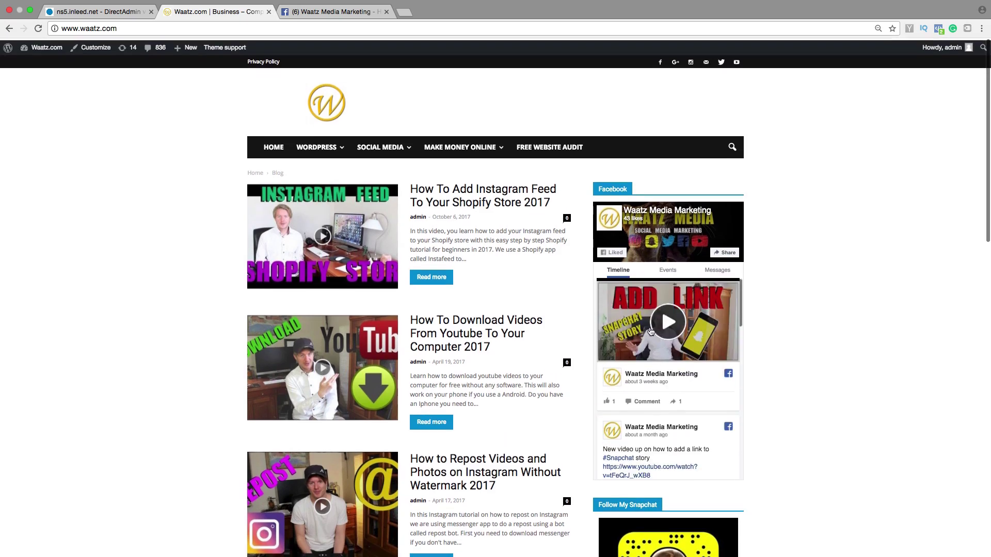